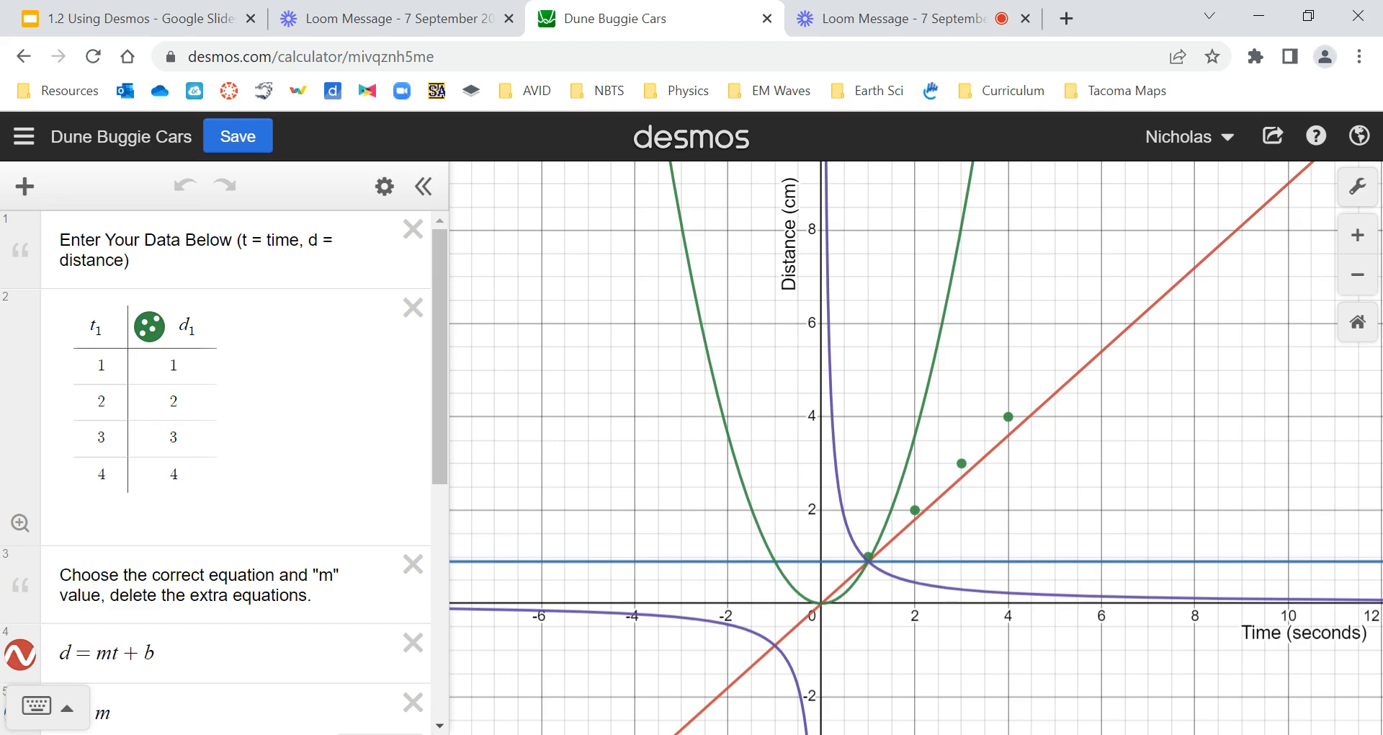
Clear all existing time and distance values from the data table.
{"action": "left_click", "coordinate": [101, 365]}
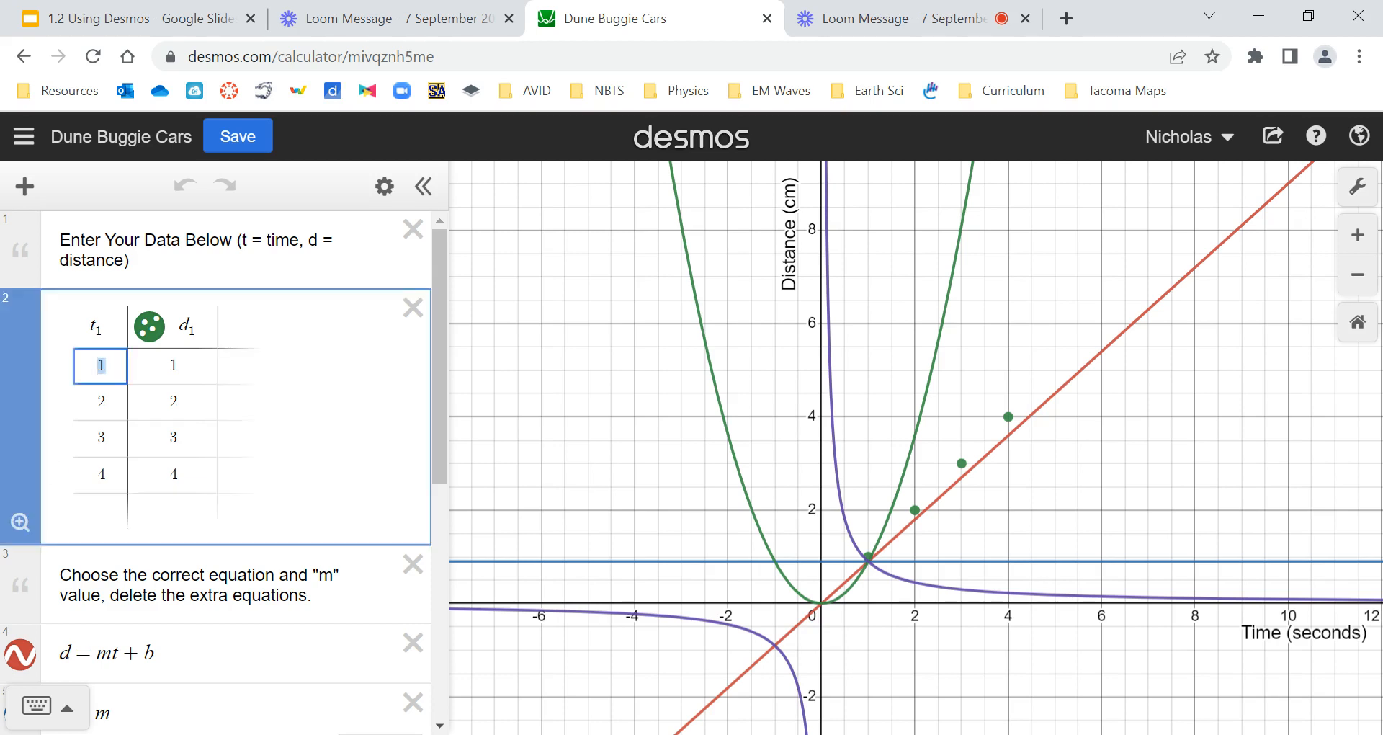
{"action": "key", "text": "BackSpace"}
{"action": "key", "text": "Tab"}
{"action": "key", "text": "BackSpace"}
{"action": "key", "text": "Down"}
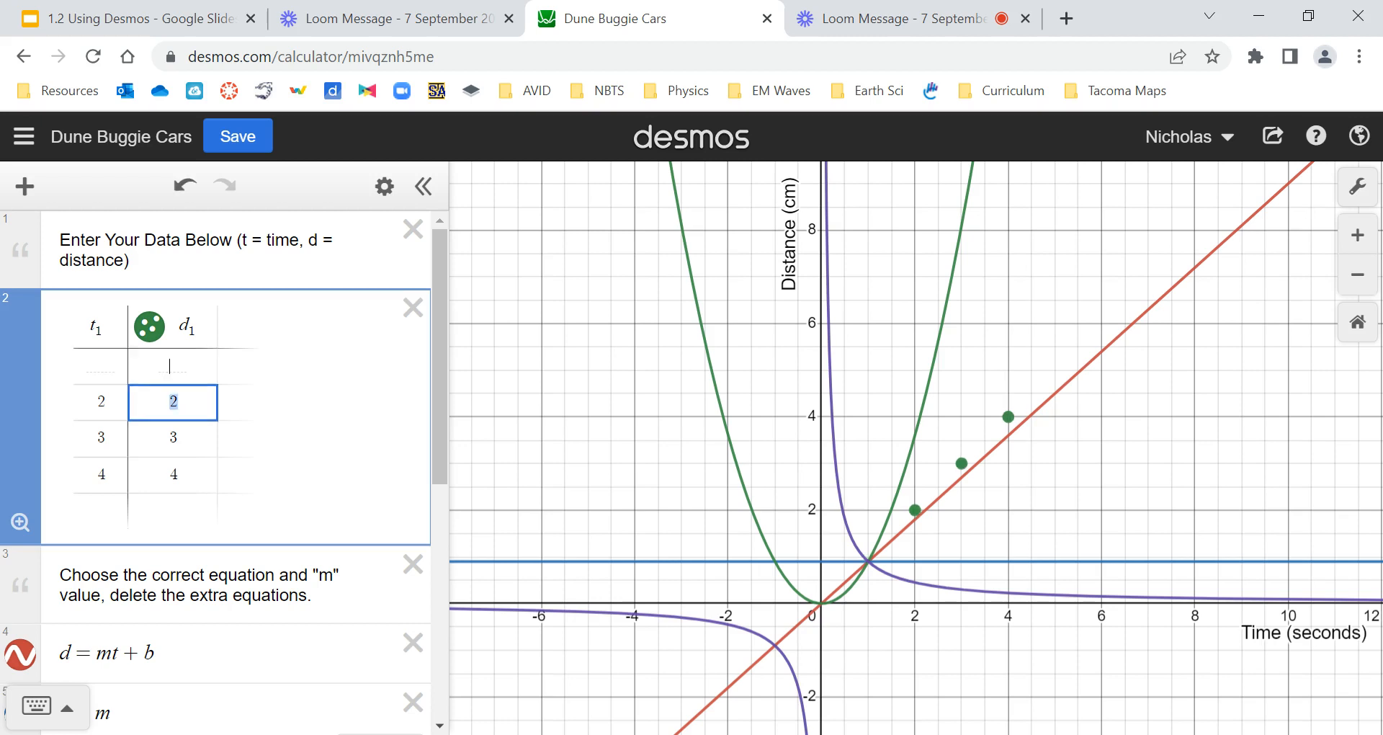
{"action": "key", "text": "BackSpace"}
{"action": "key", "text": "Down"}
{"action": "key", "text": "BackSpace"}
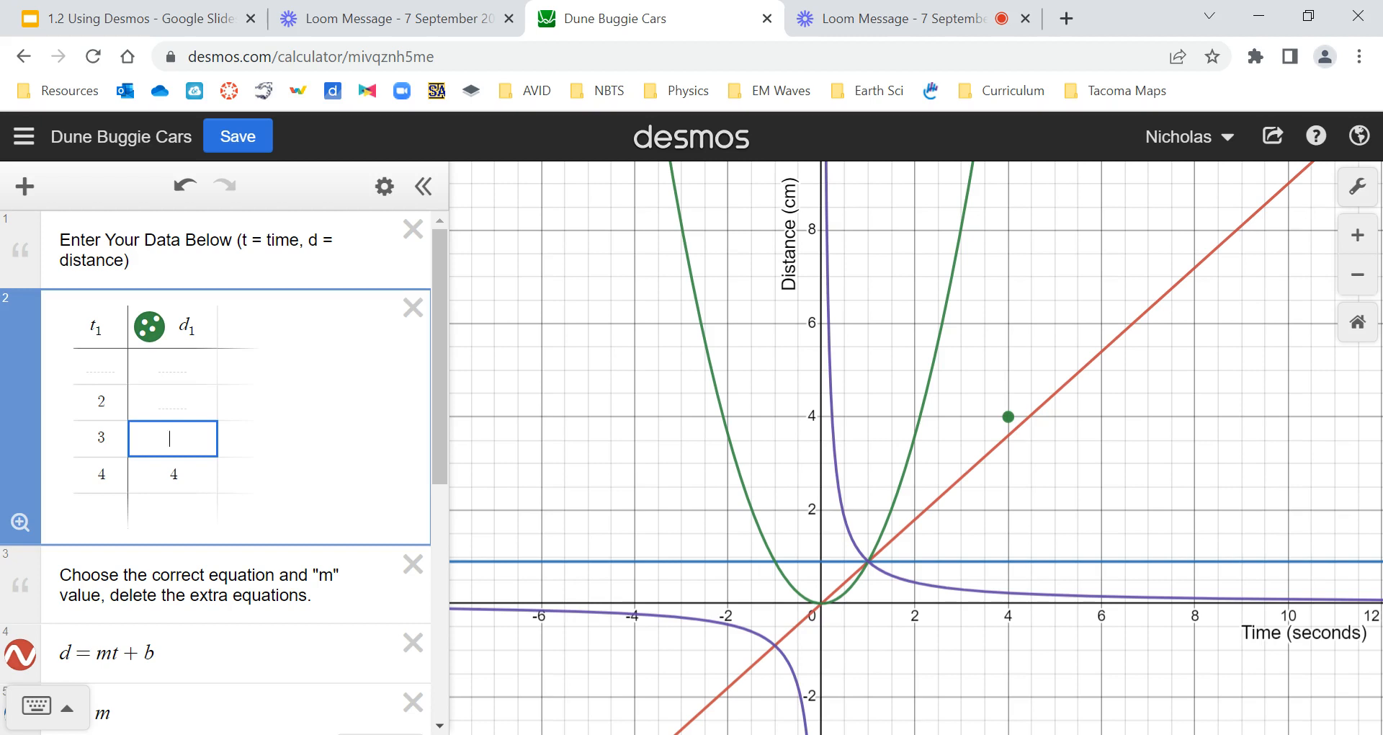
{"action": "key", "text": "Down"}
{"action": "key", "text": "BackSpace"}
{"action": "key", "text": "Left"}
{"action": "key", "text": "BackSpace"}
{"action": "key", "text": "Up"}
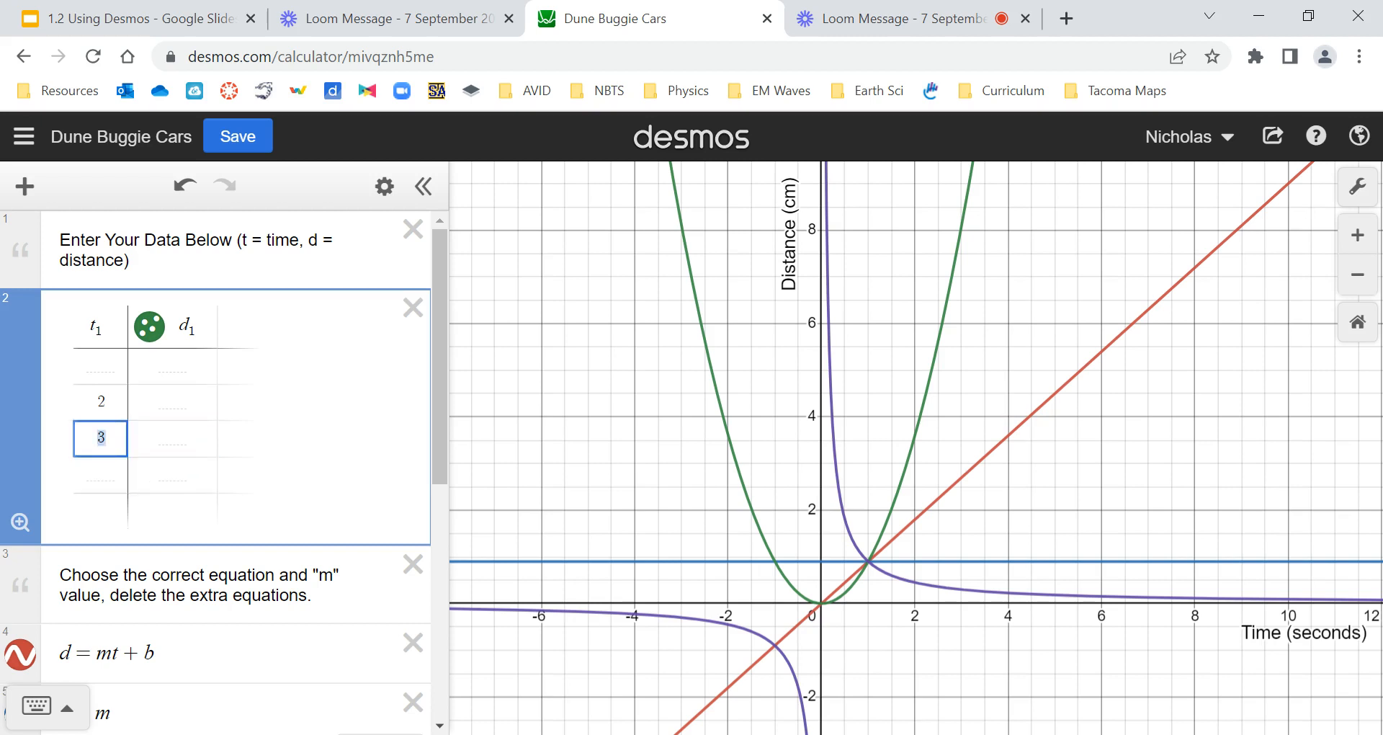
{"action": "key", "text": "BackSpace"}
{"action": "key", "text": "Up"}
{"action": "key", "text": "BackSpace"}
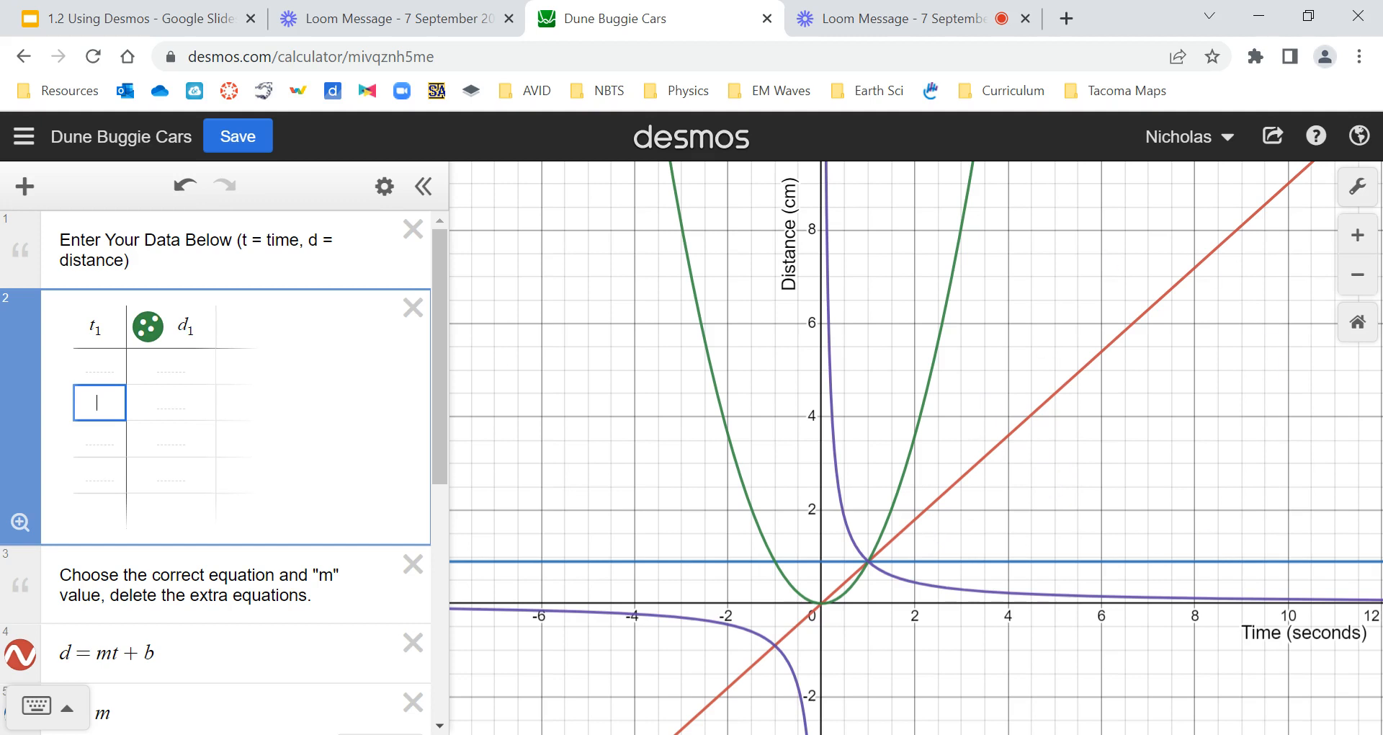
Enter time 2 and distance 2 in the first row of the data table.
{"action": "scroll", "coordinate": [223, 469], "scroll_direction": "down", "scroll_amount": 1}
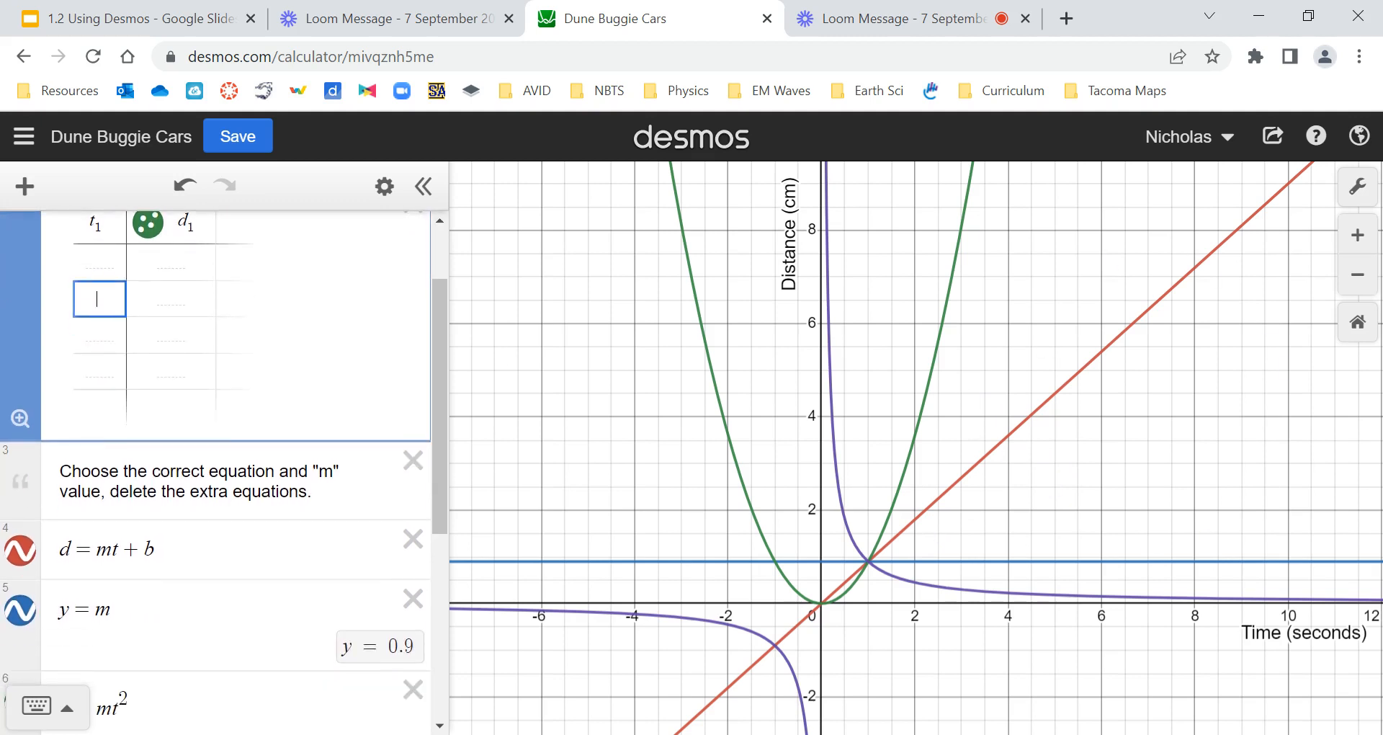
{"action": "key", "text": "Up"}
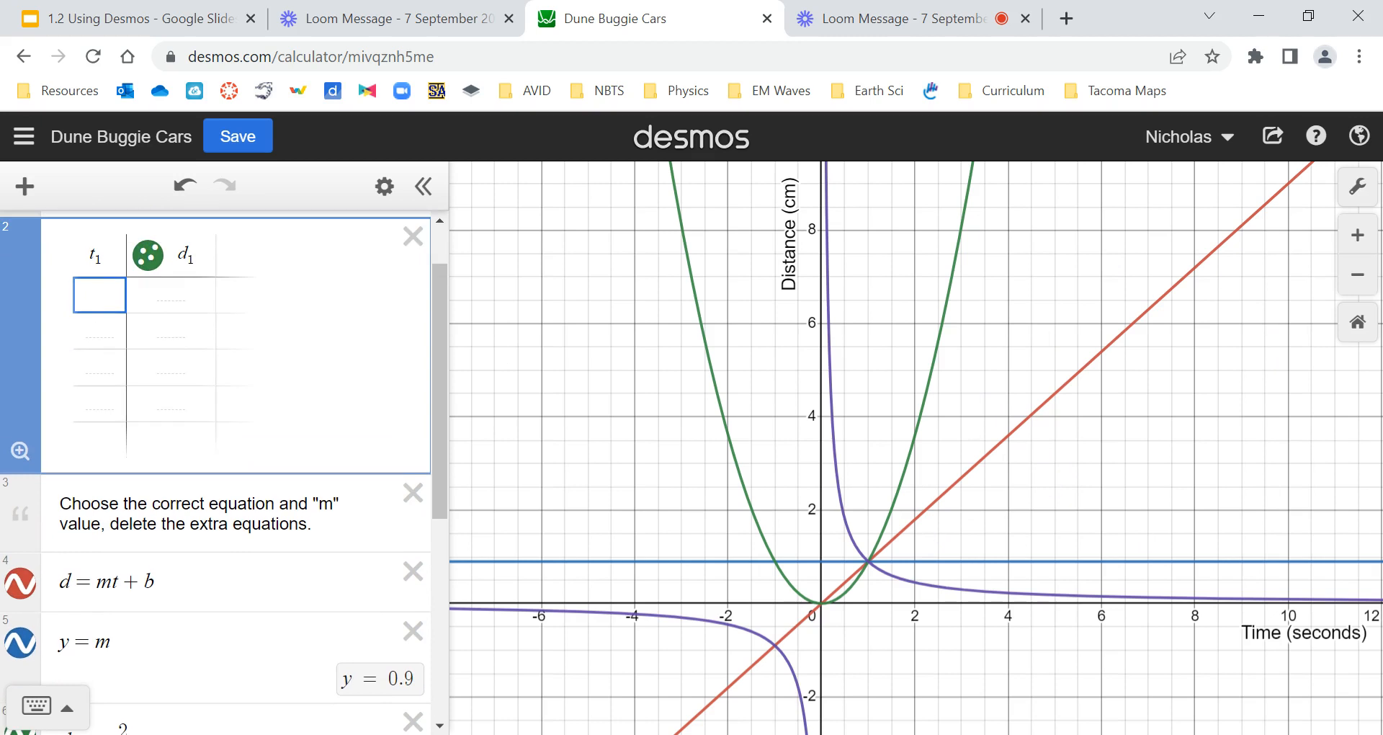
{"action": "type", "text": "2"}
{"action": "key", "text": "Tab"}
{"action": "type", "text": "2"}
{"action": "key", "text": "Return"}
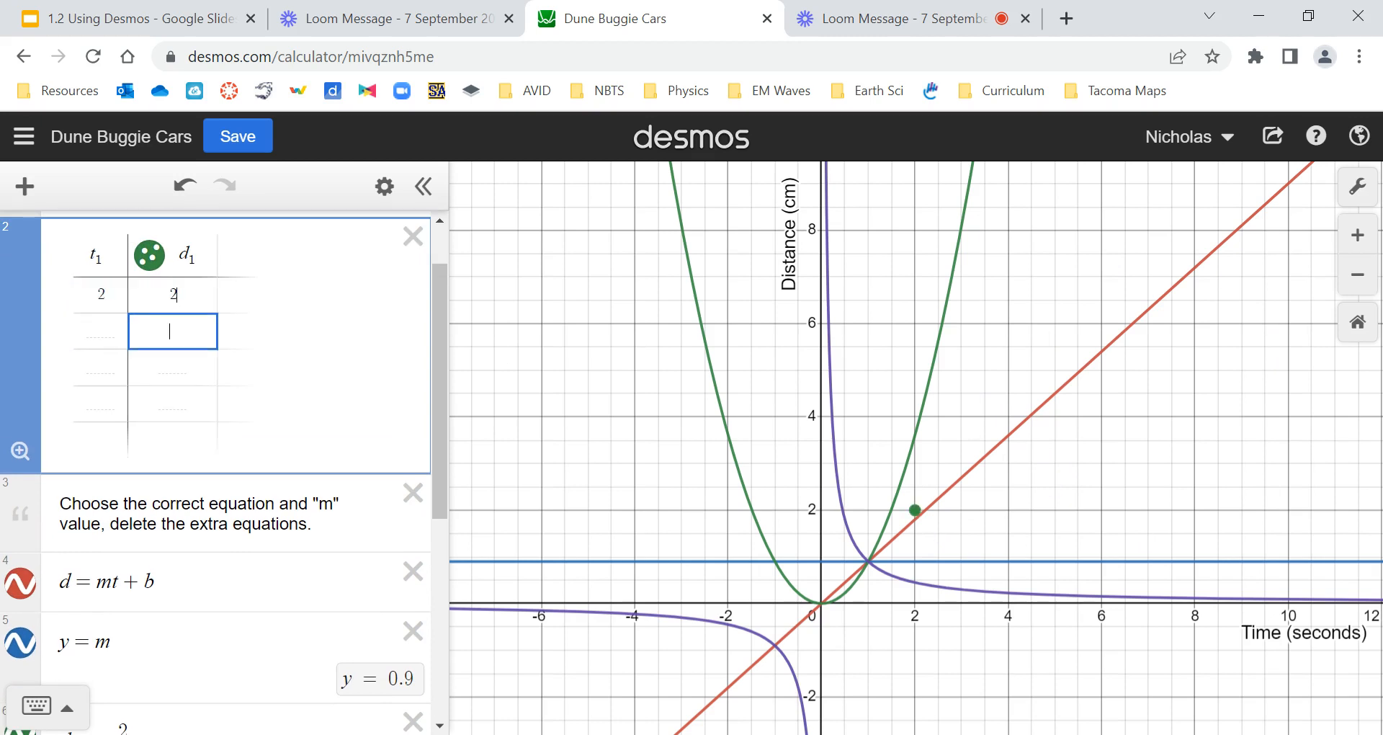
Add the data points (3, 3) and (6, 6) in the second and third rows of the table.
{"action": "key", "text": "Left"}
{"action": "type", "text": "3"}
{"action": "key", "text": "Tab"}
{"action": "type", "text": "3"}
{"action": "key", "text": "Return"}
{"action": "key", "text": "Left"}
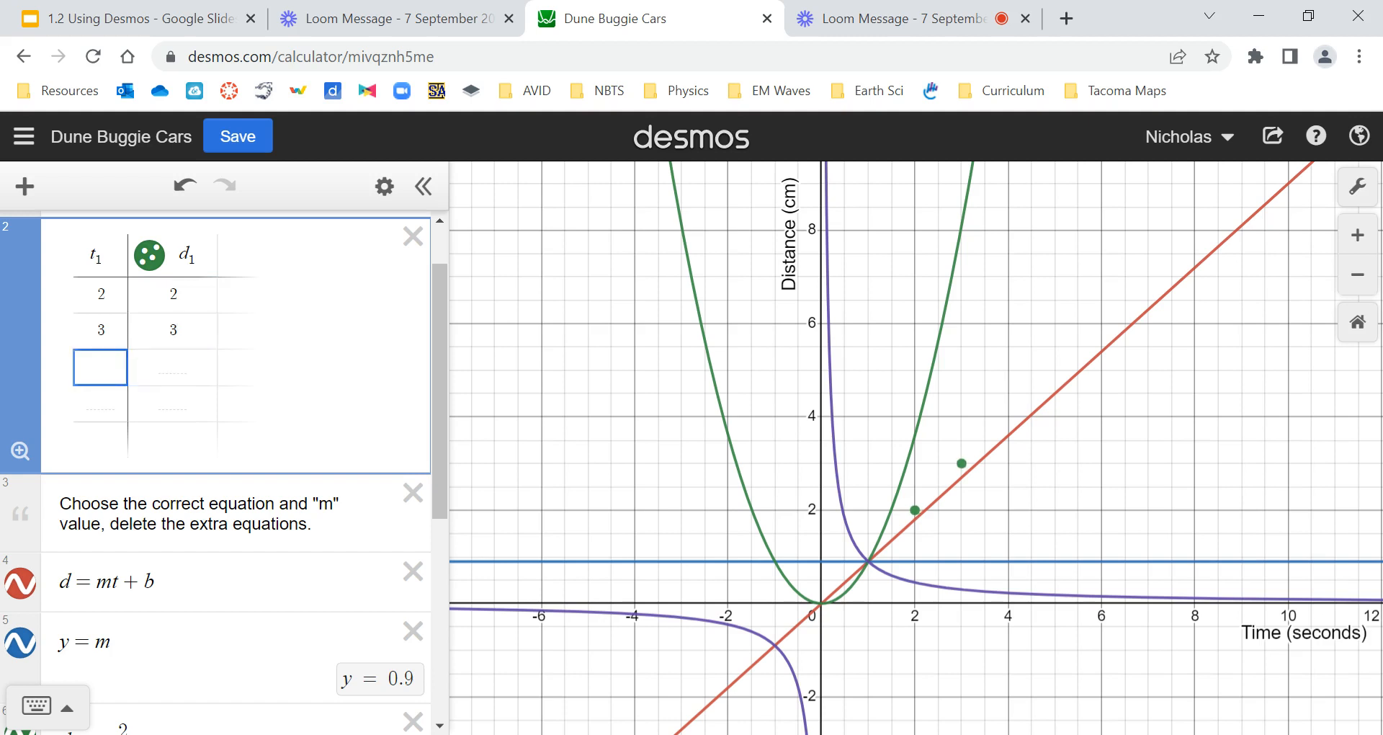
{"action": "type", "text": "6"}
{"action": "key", "text": "Tab"}
{"action": "type", "text": "6"}
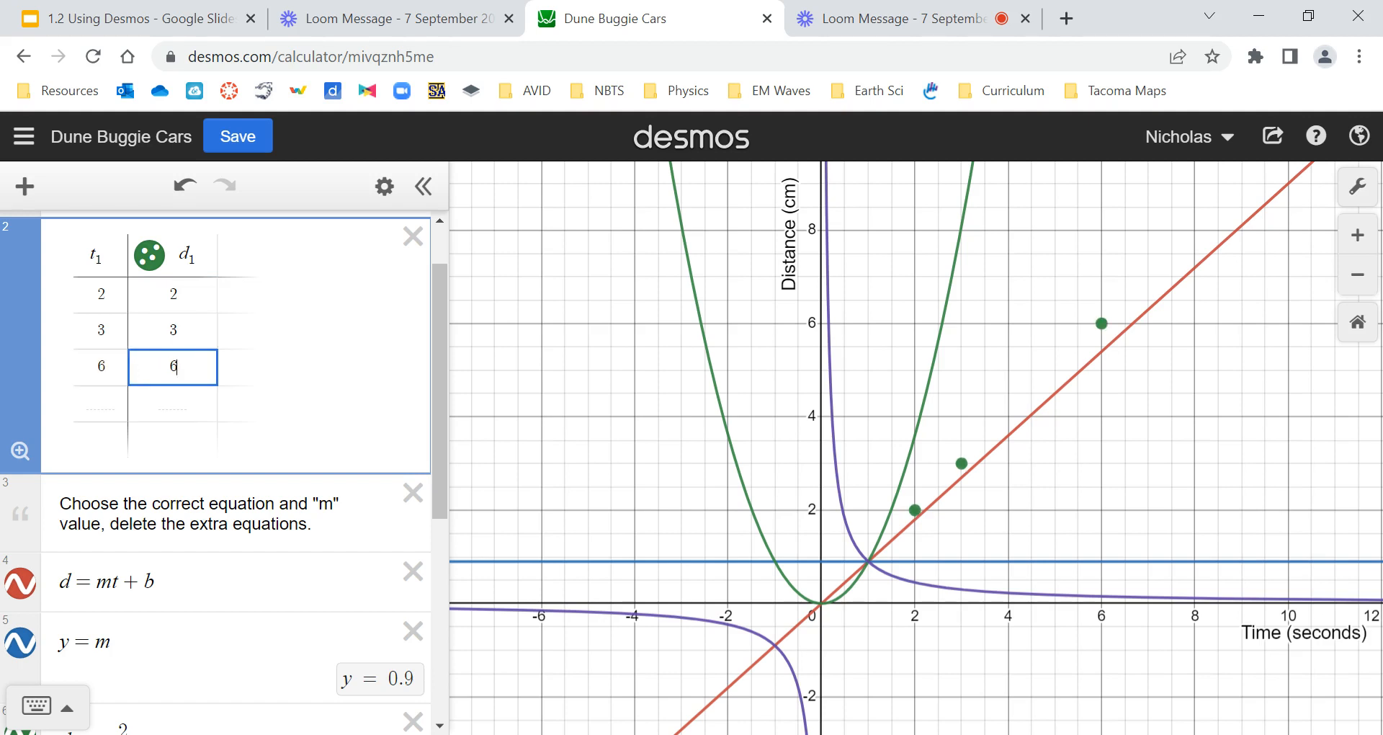
Adjust the sliders to m = 1 and b = 0 so the line d = mt + b passes through the data points.
{"action": "scroll", "coordinate": [216, 468], "scroll_direction": "down", "scroll_amount": 3}
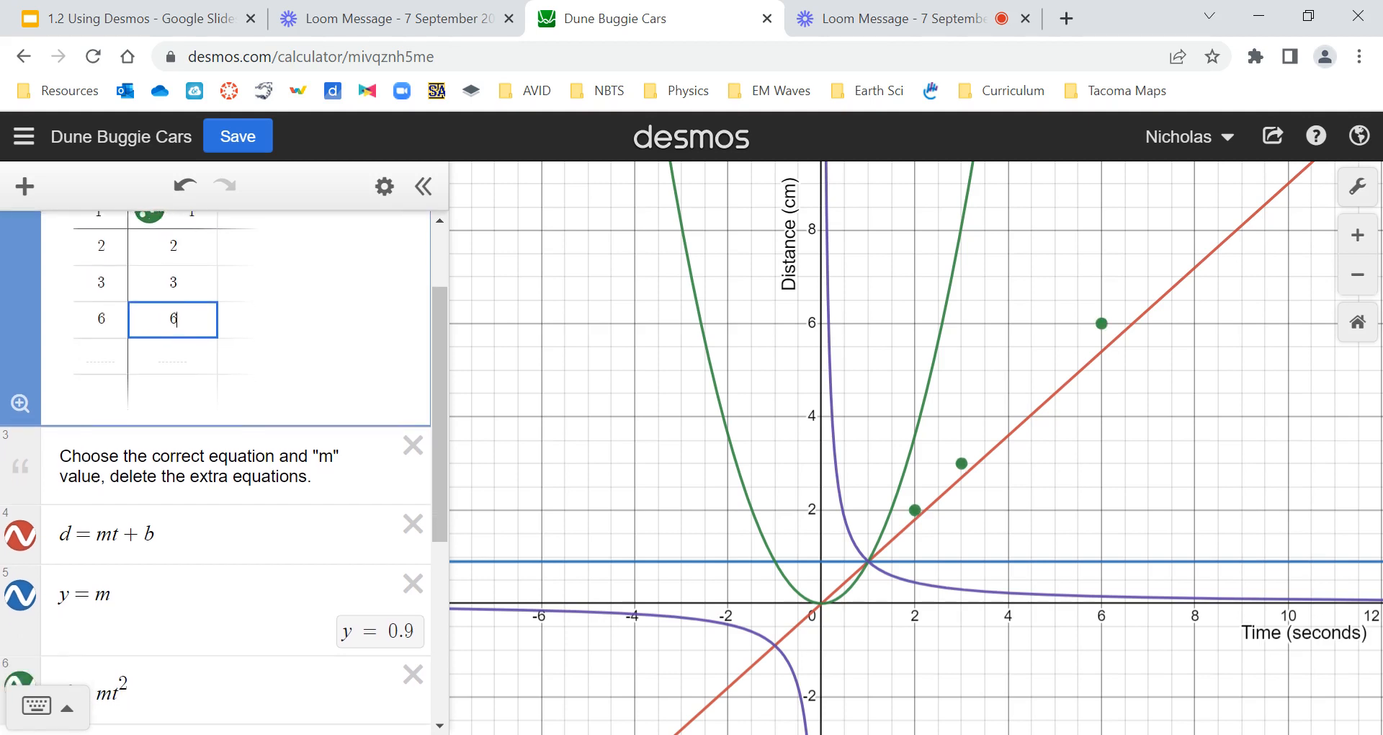
{"action": "scroll", "coordinate": [216, 469], "scroll_direction": "down", "scroll_amount": 1}
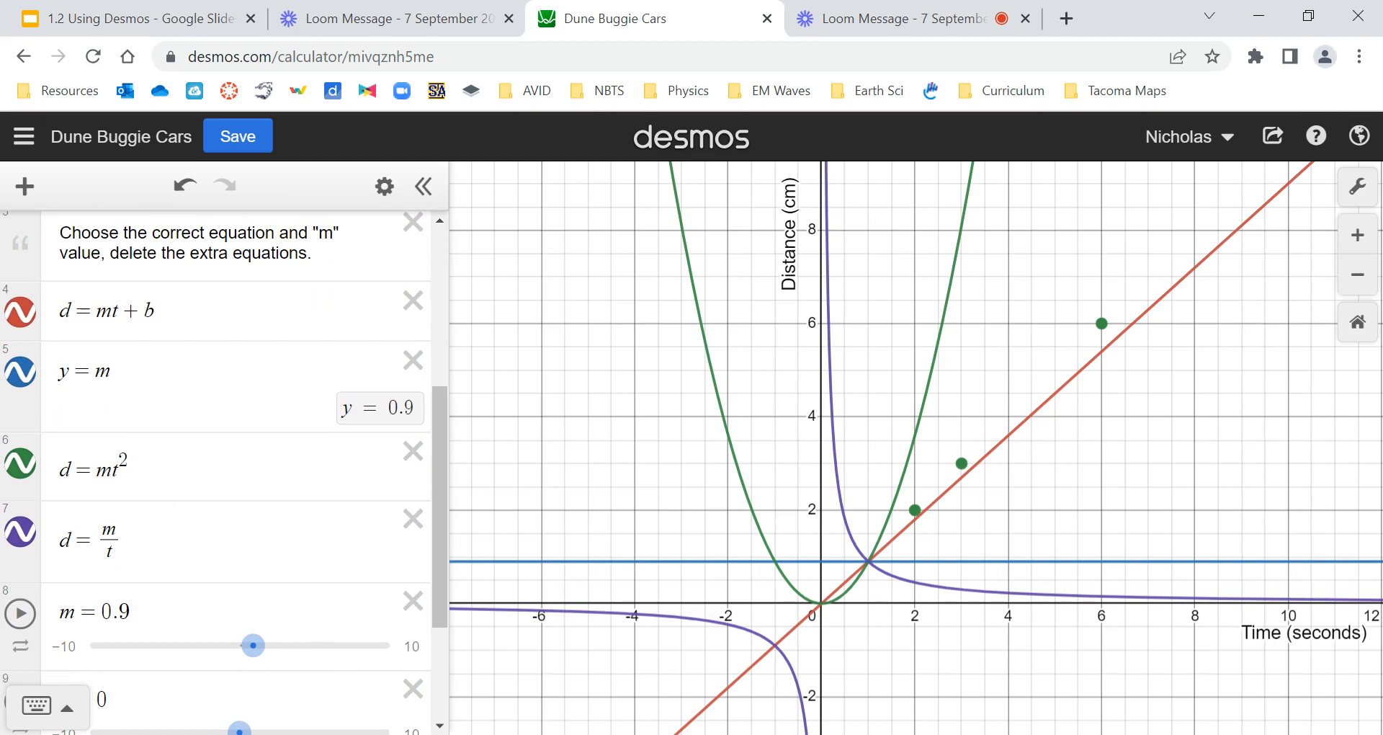
{"action": "scroll", "coordinate": [158, 411], "scroll_direction": "down", "scroll_amount": 3}
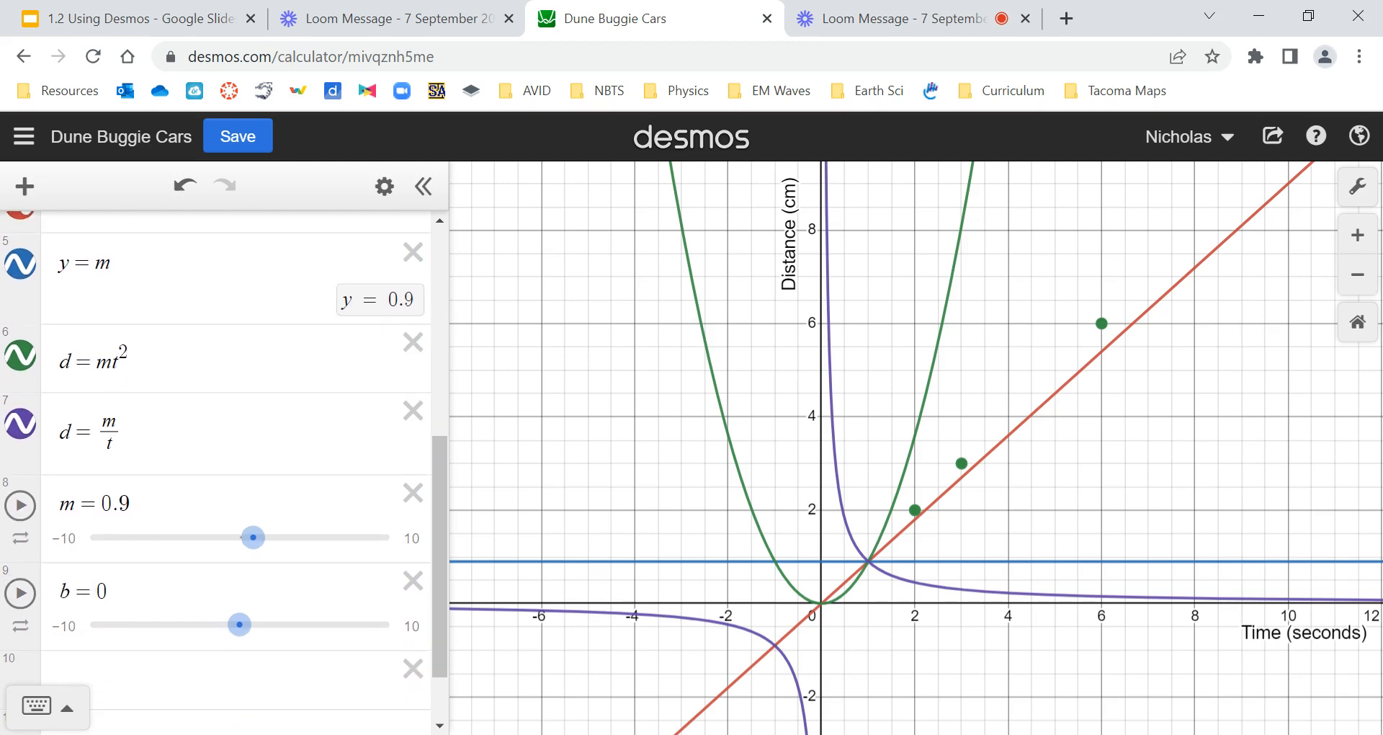
{"action": "scroll", "coordinate": [158, 413], "scroll_direction": "up", "scroll_amount": 2}
{"action": "scroll", "coordinate": [158, 411], "scroll_direction": "down", "scroll_amount": 1}
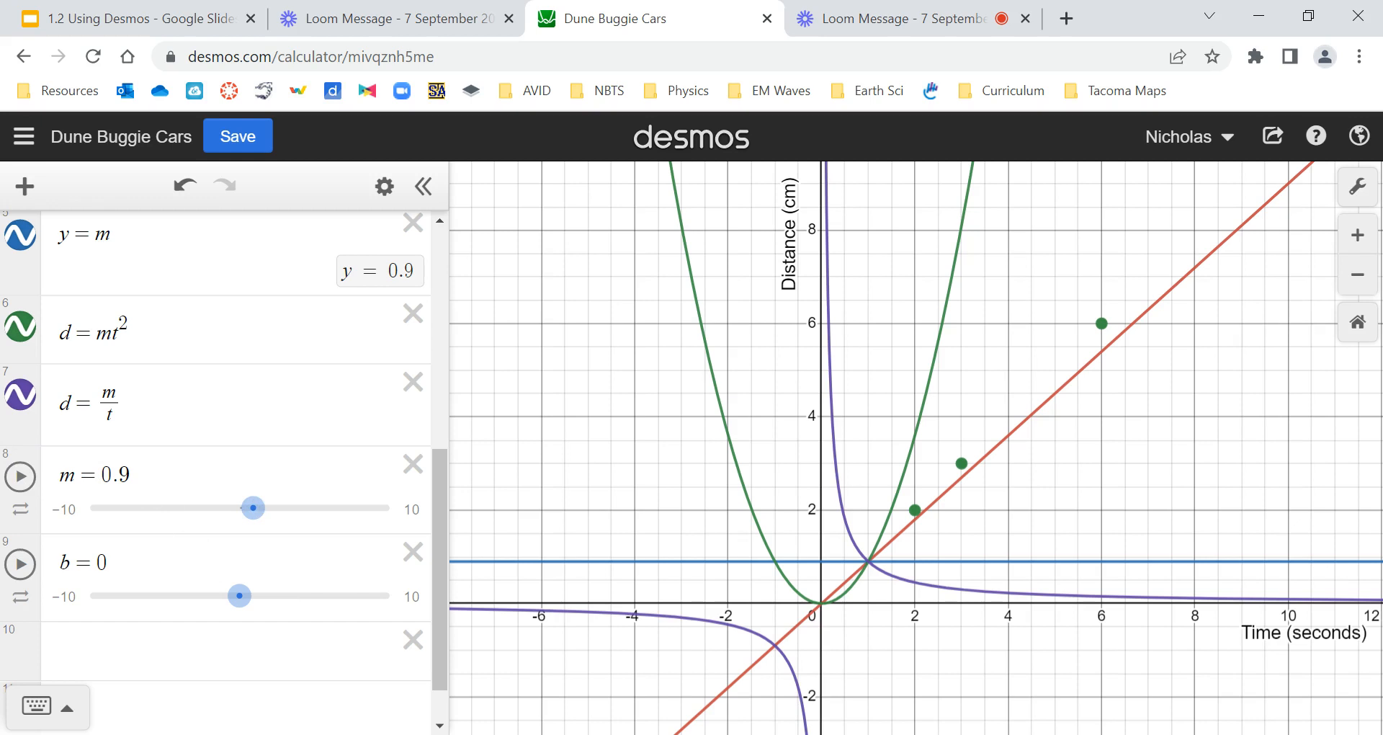
{"action": "scroll", "coordinate": [254, 517], "scroll_direction": "up", "scroll_amount": 5}
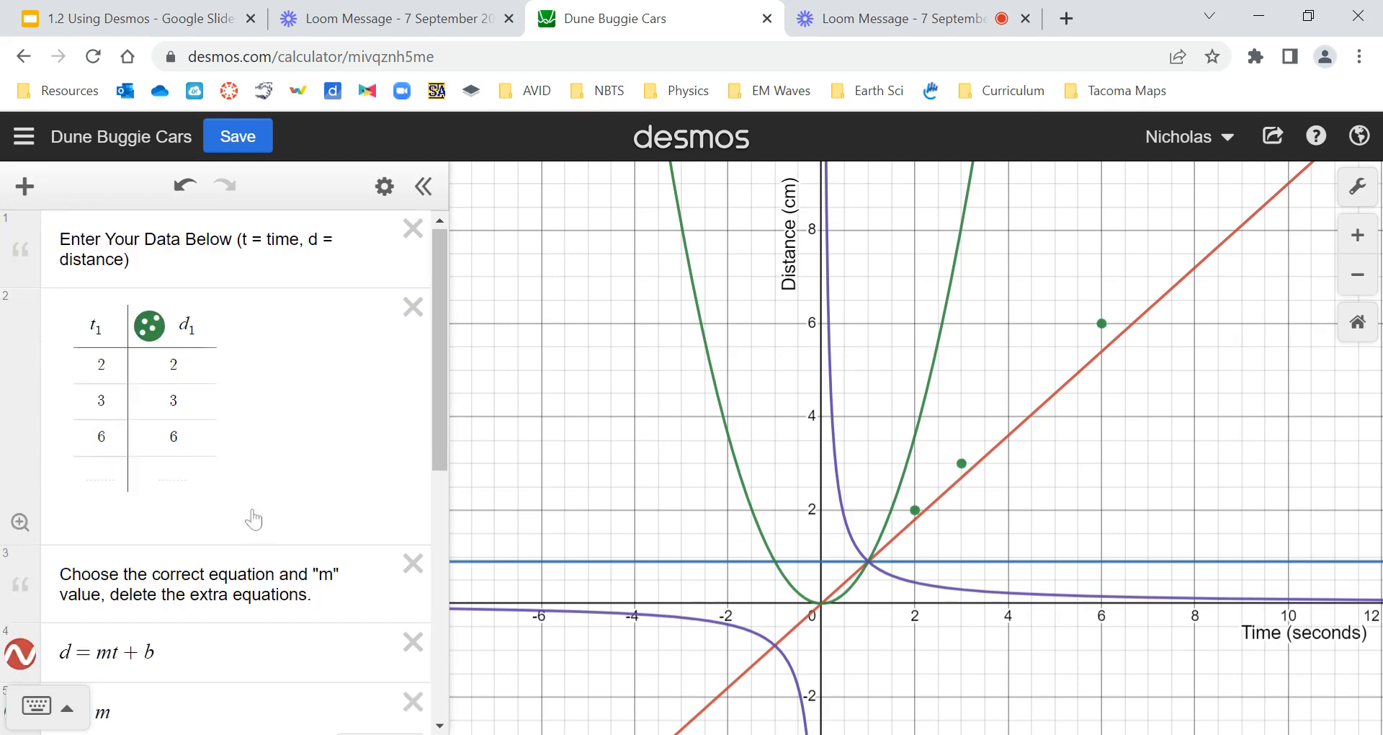
{"action": "scroll", "coordinate": [254, 517], "scroll_direction": "down", "scroll_amount": 5}
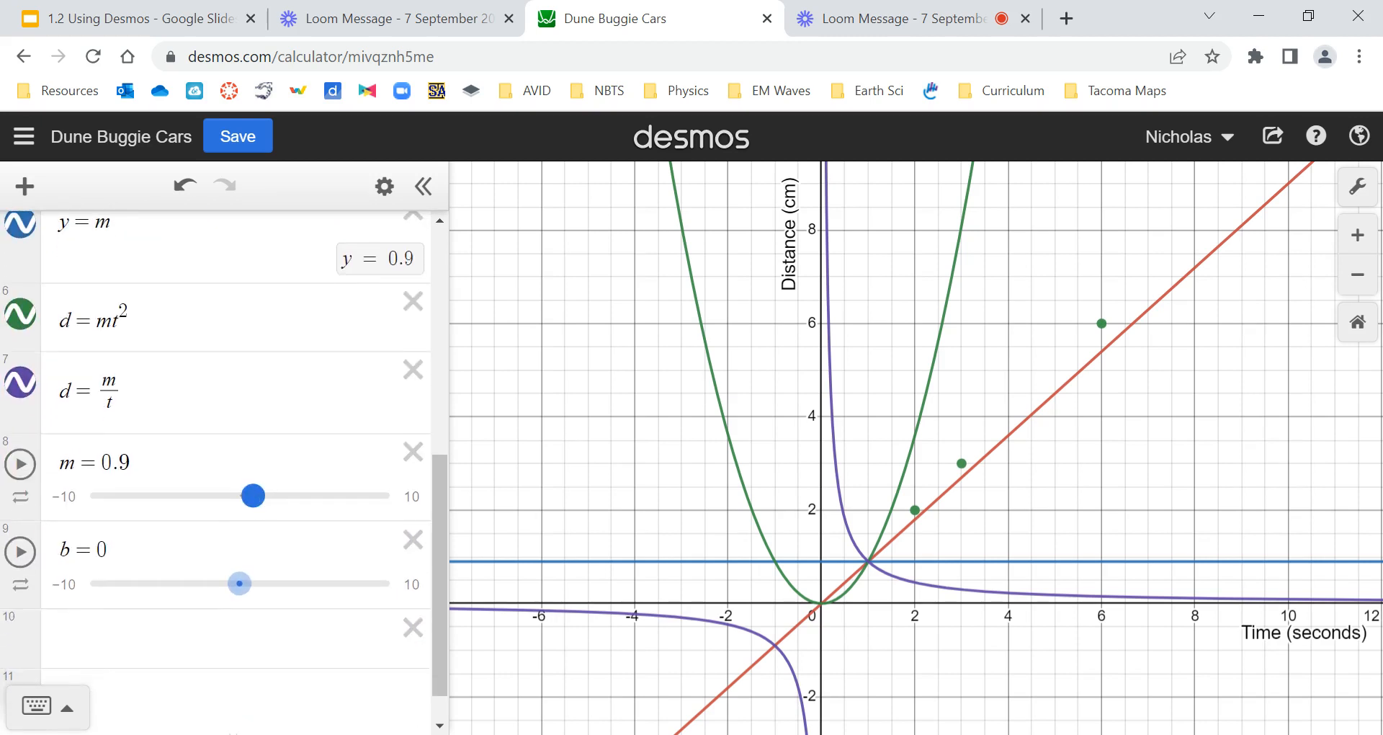
{"action": "left_click_drag", "start_coordinate": [256, 506], "coordinate": [263, 532]}
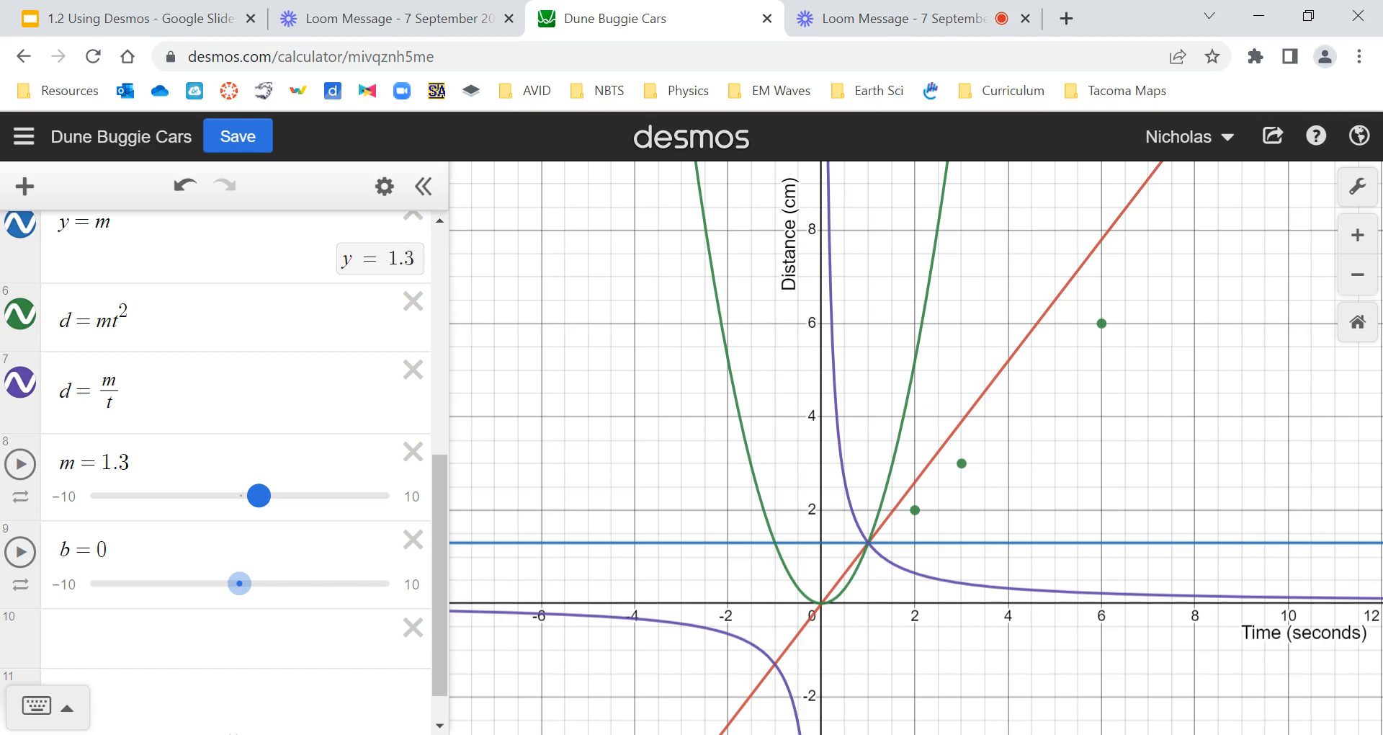
{"action": "mouse_move", "coordinate": [259, 530]}
{"action": "left_mouse_down"}
{"action": "mouse_move", "coordinate": [234, 530]}
{"action": "mouse_move", "coordinate": [260, 524]}
{"action": "left_mouse_up"}
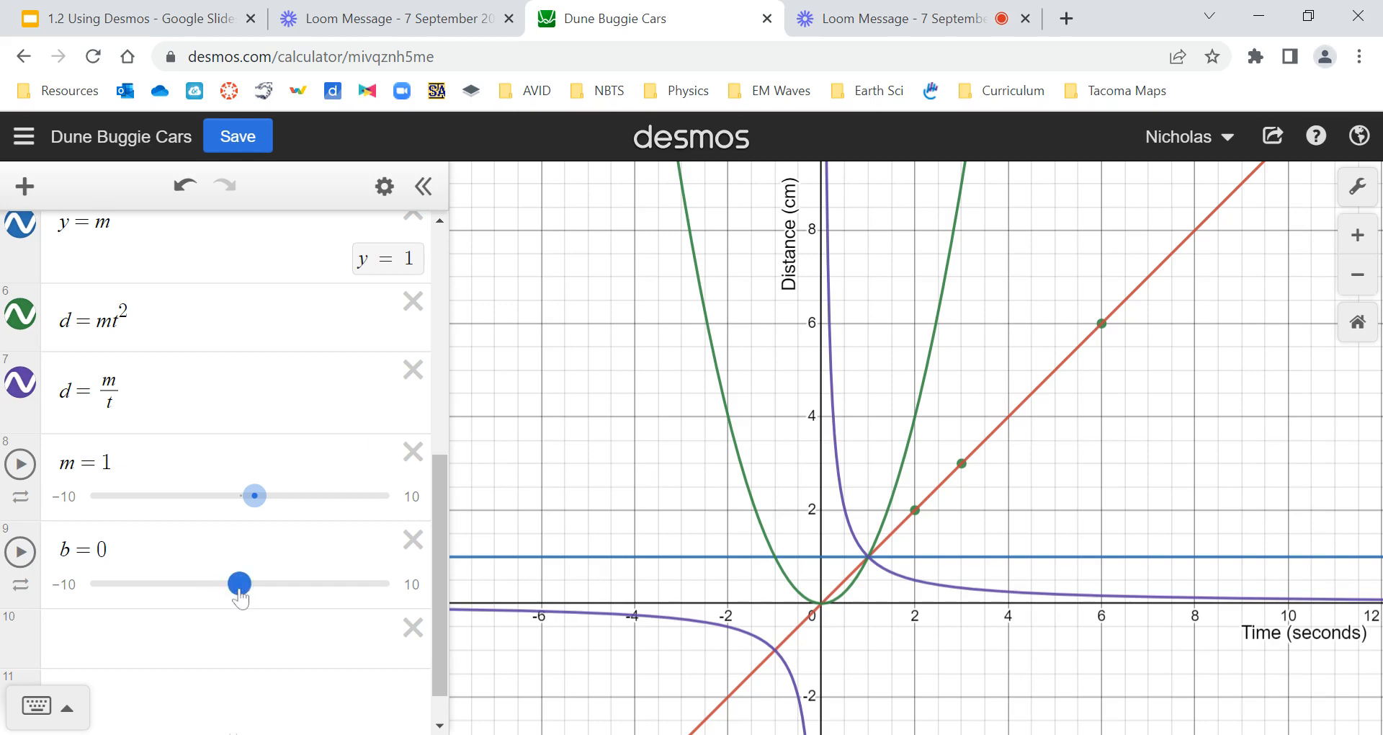
{"action": "mouse_move", "coordinate": [240, 598]}
{"action": "left_mouse_down"}
{"action": "mouse_move", "coordinate": [323, 604]}
{"action": "mouse_move", "coordinate": [152, 609]}
{"action": "mouse_move", "coordinate": [391, 607]}
{"action": "mouse_move", "coordinate": [186, 609]}
{"action": "mouse_move", "coordinate": [363, 611]}
{"action": "mouse_move", "coordinate": [399, 655]}
{"action": "mouse_move", "coordinate": [349, 619]}
{"action": "mouse_move", "coordinate": [240, 624]}
{"action": "left_mouse_up"}
{"action": "mouse_move", "coordinate": [258, 502]}
{"action": "left_mouse_down"}
{"action": "mouse_move", "coordinate": [296, 502]}
{"action": "mouse_move", "coordinate": [191, 502]}
{"action": "mouse_move", "coordinate": [261, 506]}
{"action": "left_mouse_up"}
Hide the graphs of d = mt², d = m/t and y = m, leaving only d = mt + b displayed.
{"action": "scroll", "coordinate": [238, 468], "scroll_direction": "up", "scroll_amount": 2}
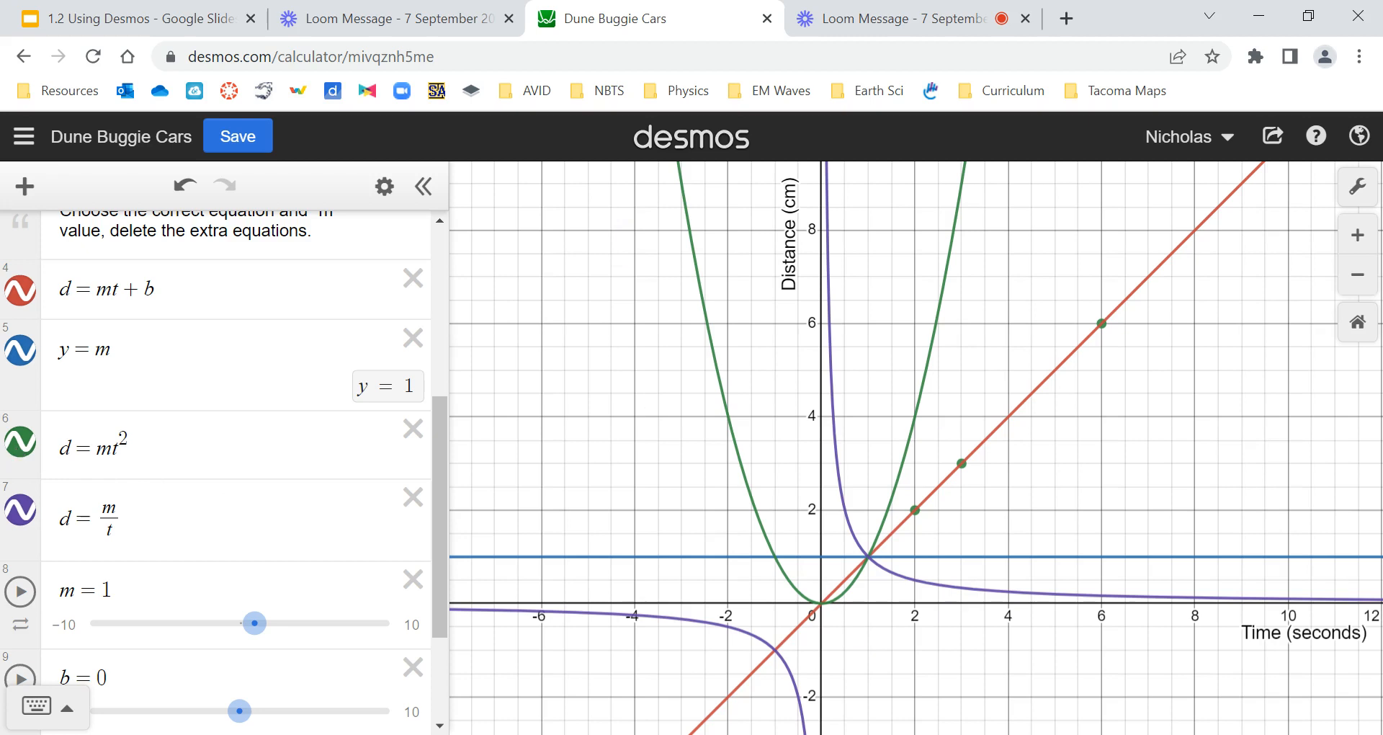
{"action": "left_click", "coordinate": [17, 448]}
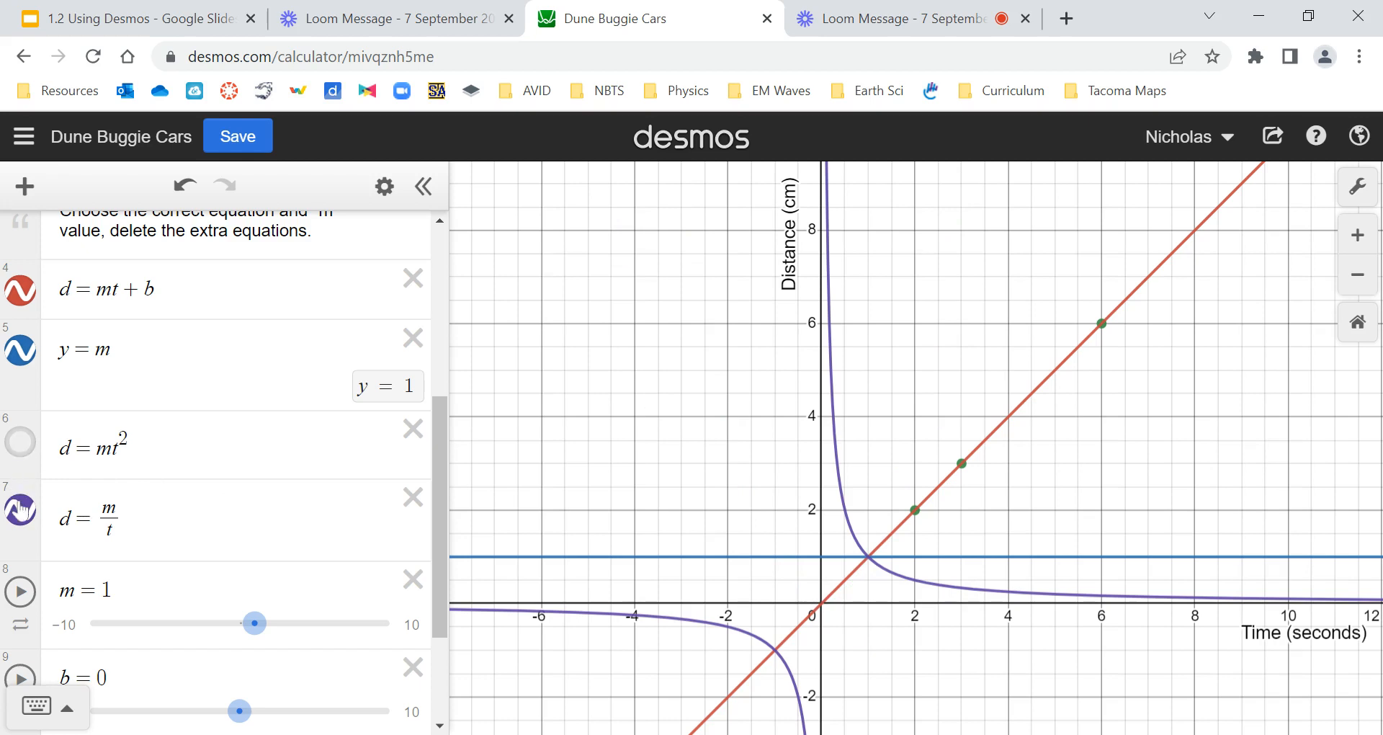
{"action": "left_click", "coordinate": [20, 510]}
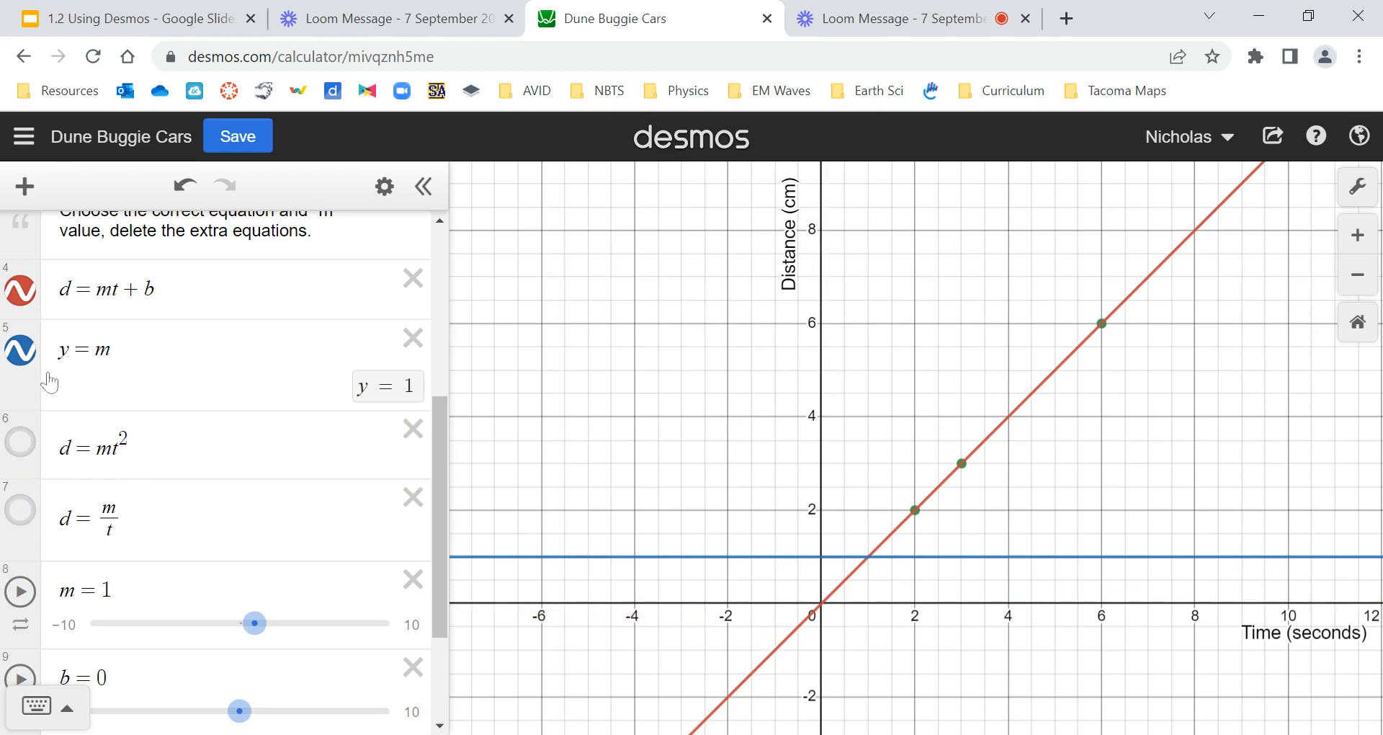
{"action": "left_click", "coordinate": [22, 352]}
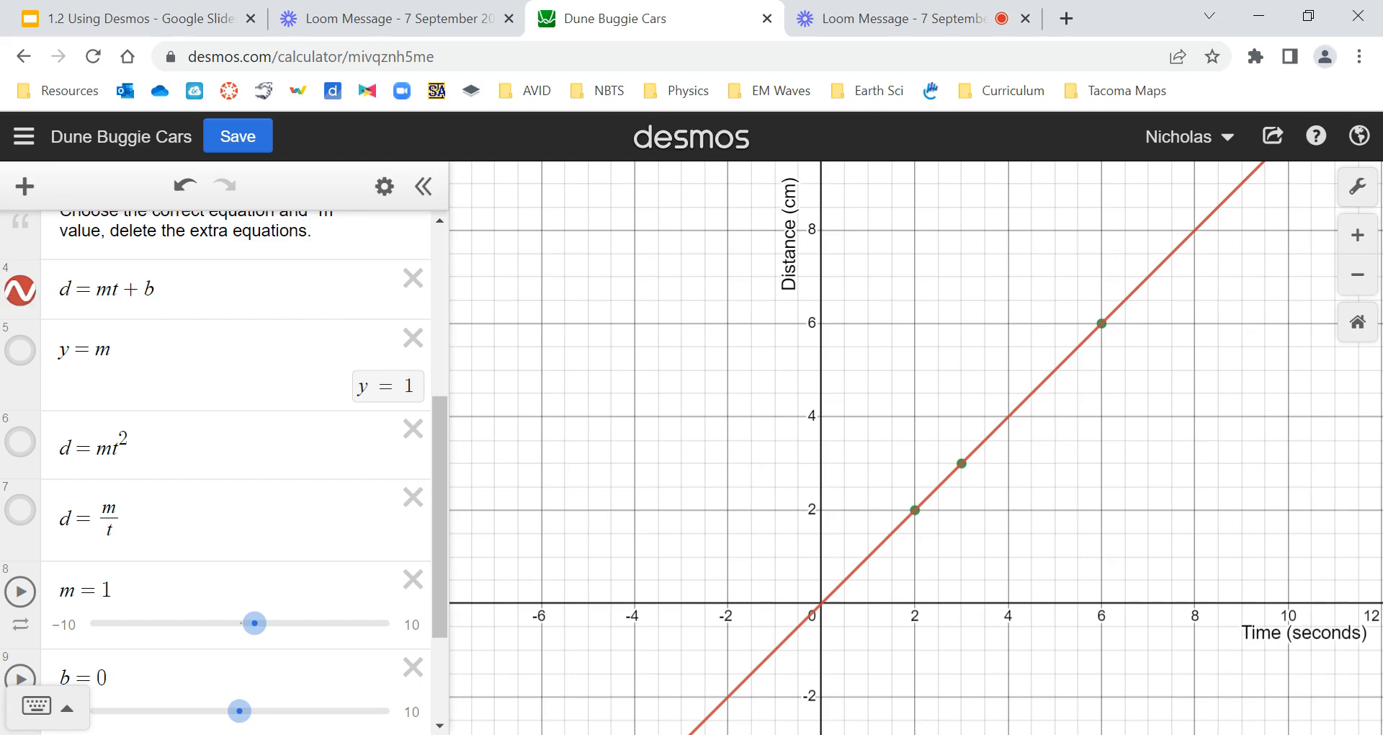
Review the data table against the equation d = mt + b and its m and b slider values.
{"action": "scroll", "coordinate": [216, 468], "scroll_direction": "up", "scroll_amount": 3}
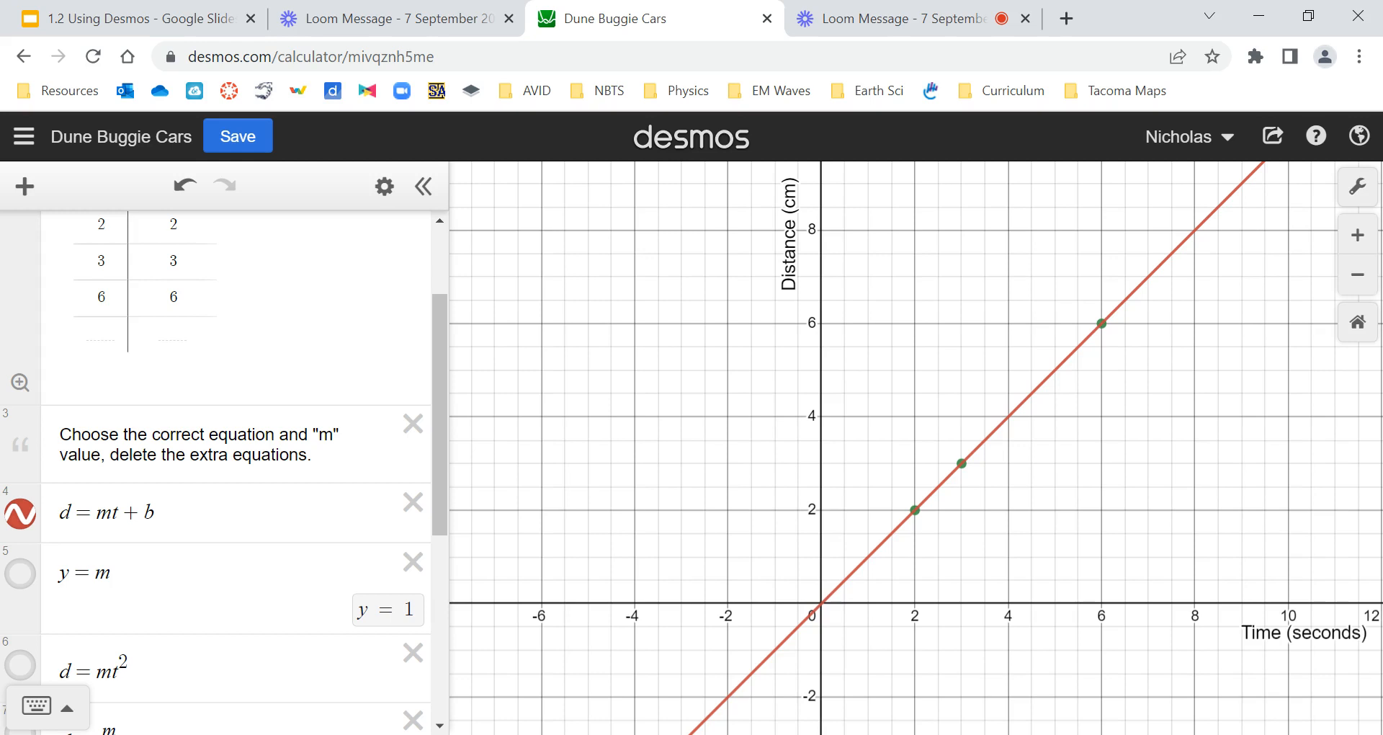
{"action": "scroll", "coordinate": [216, 468], "scroll_direction": "up", "scroll_amount": 1}
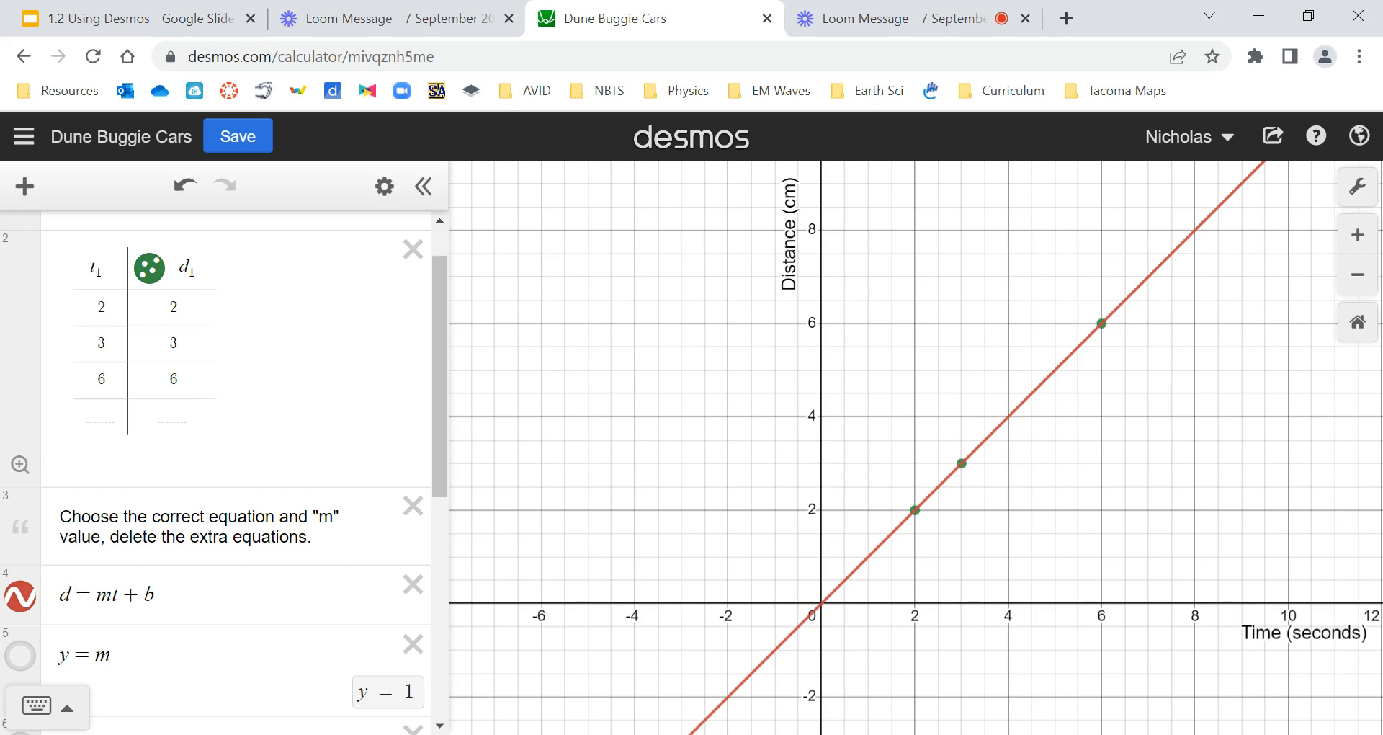
{"action": "scroll", "coordinate": [108, 446], "scroll_direction": "down", "scroll_amount": 3}
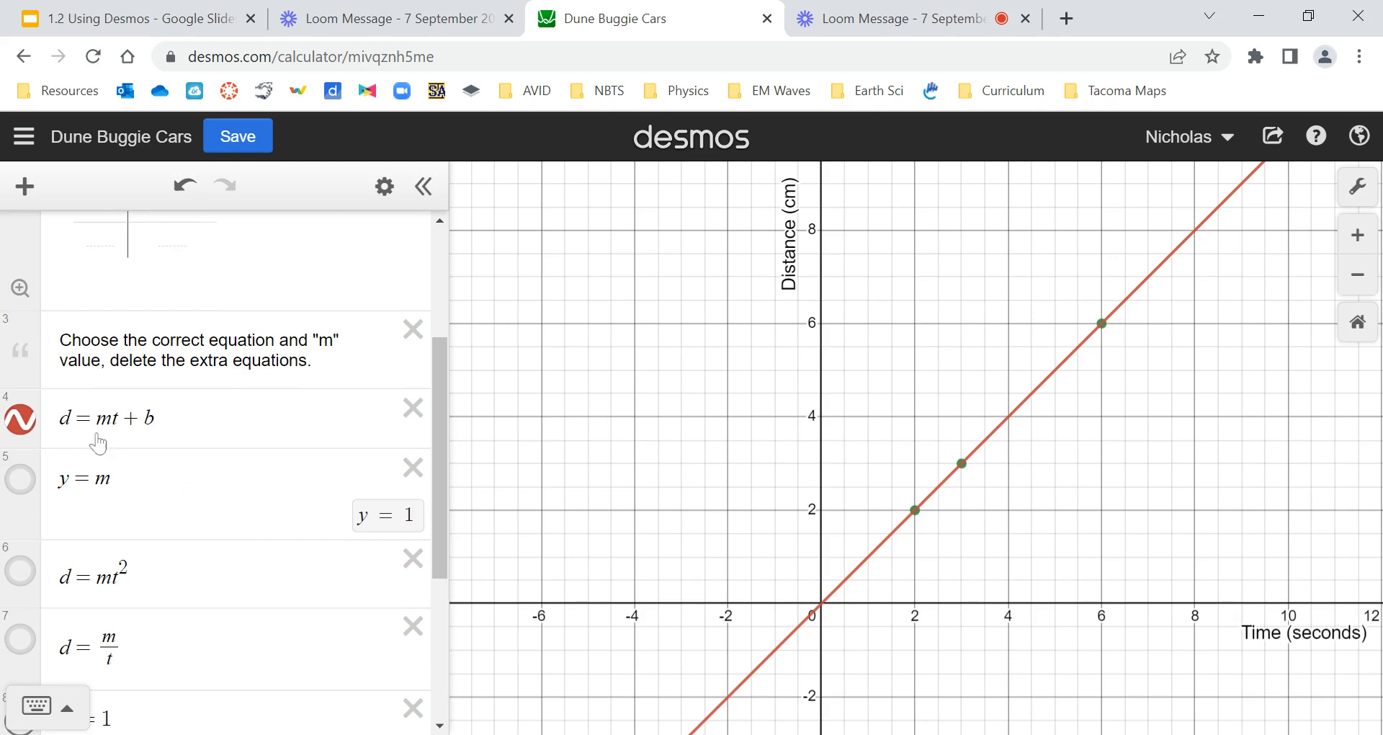
{"action": "scroll", "coordinate": [223, 472], "scroll_direction": "down", "scroll_amount": 2}
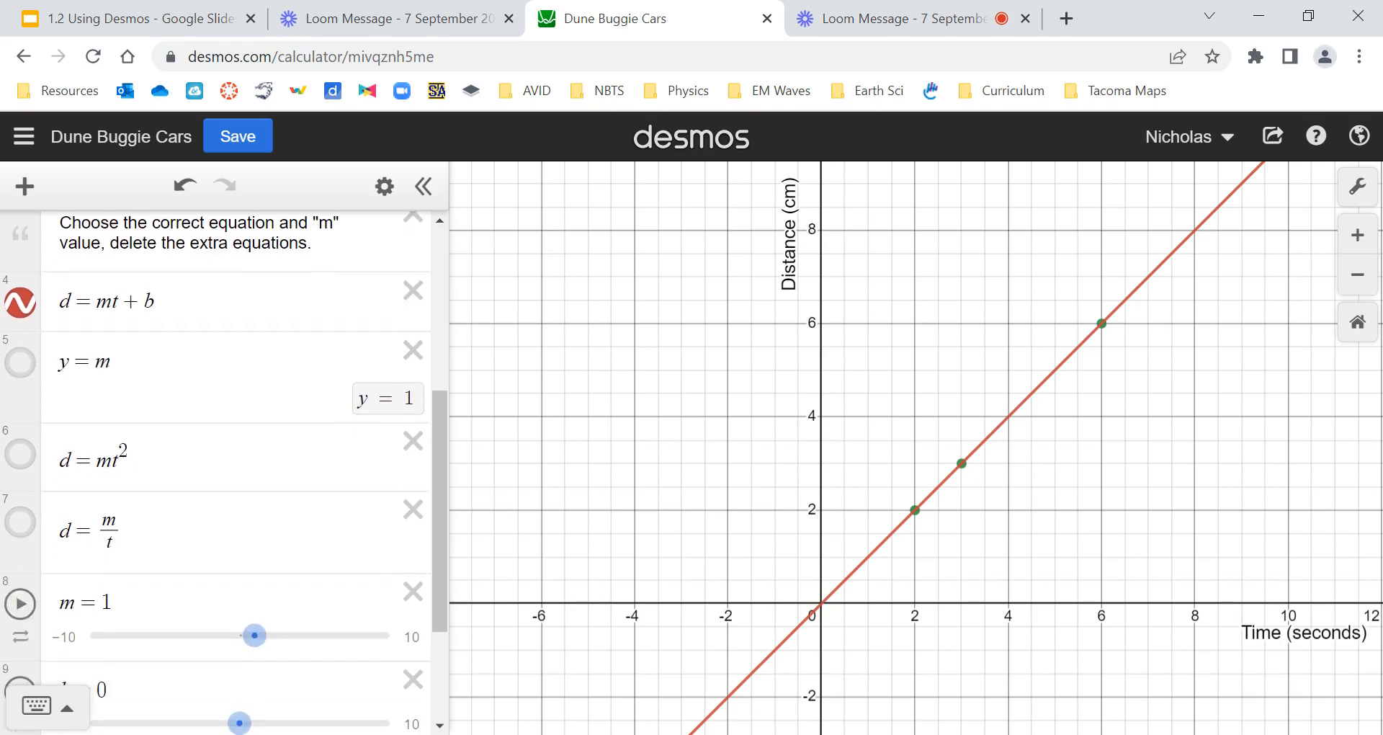
{"action": "scroll", "coordinate": [223, 472], "scroll_direction": "down", "scroll_amount": 2}
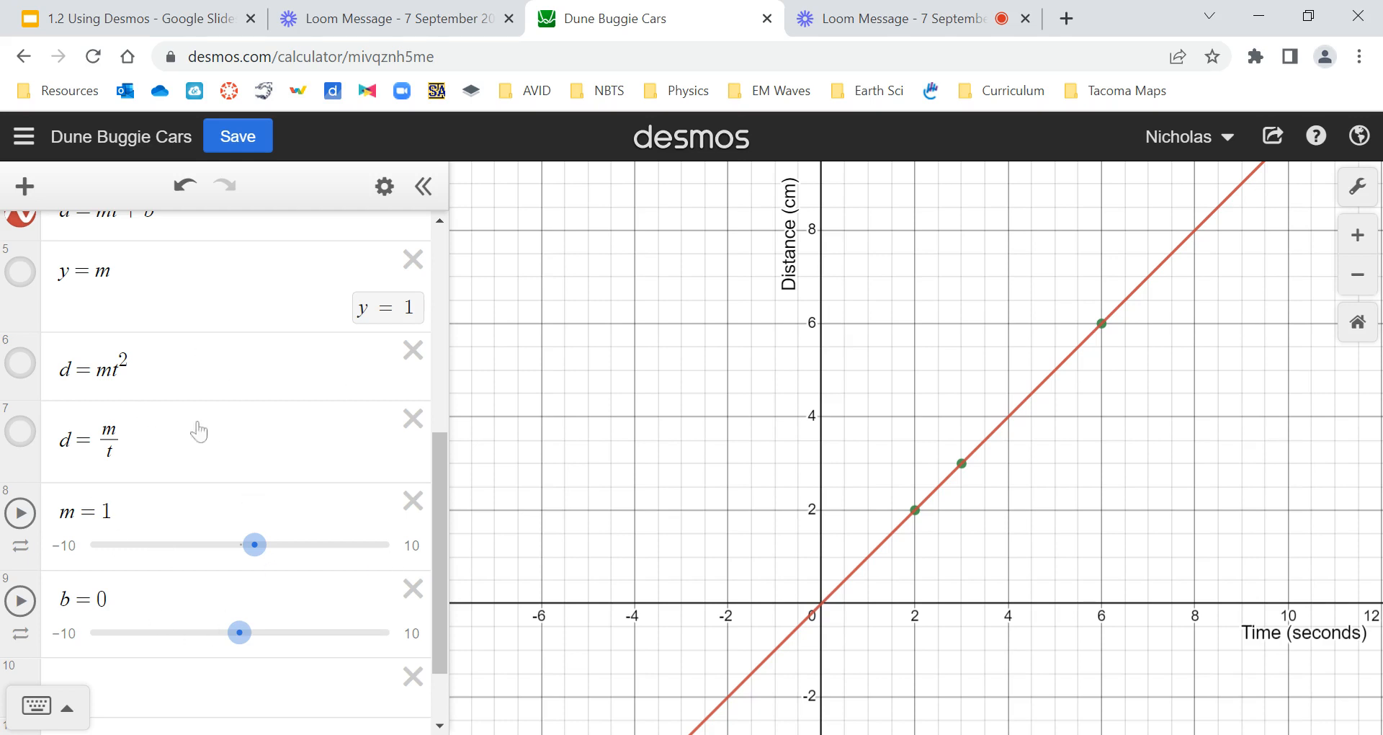
{"action": "left_click", "coordinate": [254, 545]}
{"action": "scroll", "coordinate": [224, 471], "scroll_direction": "up", "scroll_amount": 1}
{"action": "scroll", "coordinate": [223, 472], "scroll_direction": "down", "scroll_amount": 1}
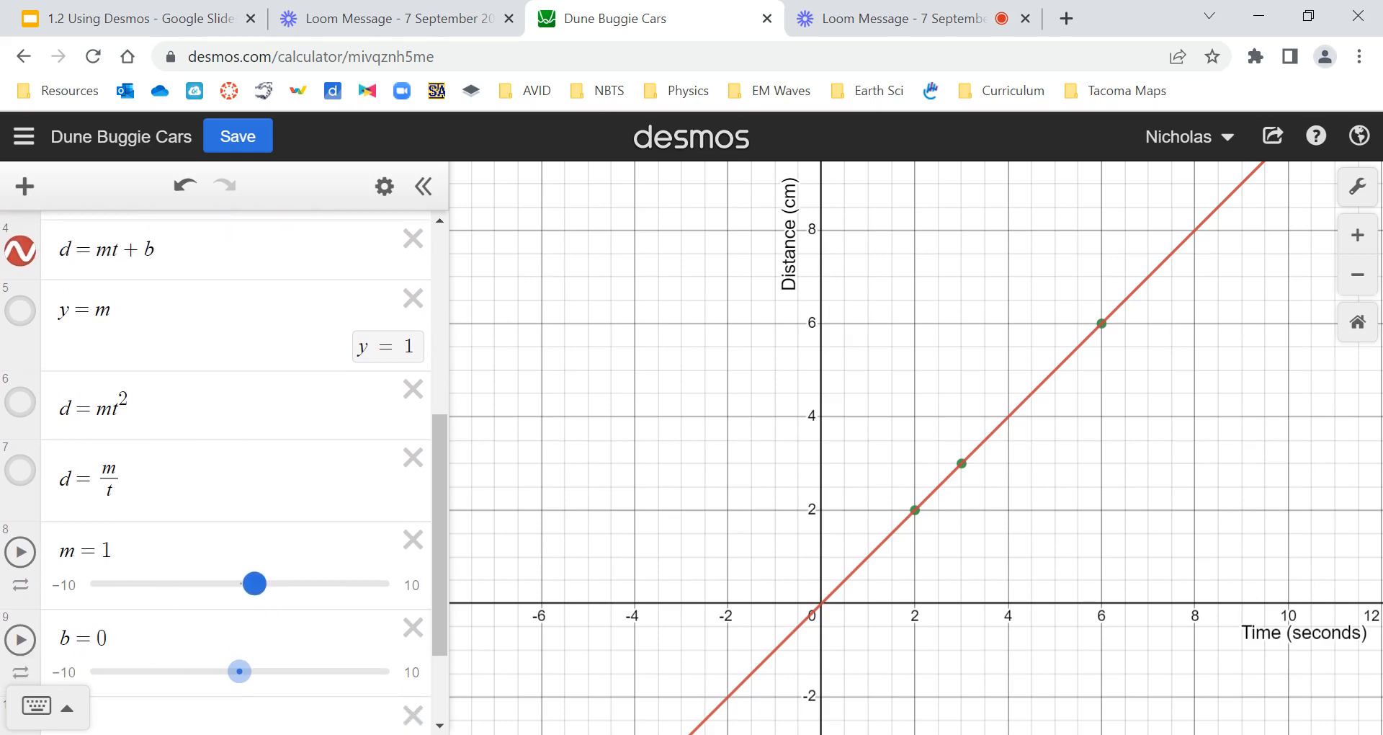